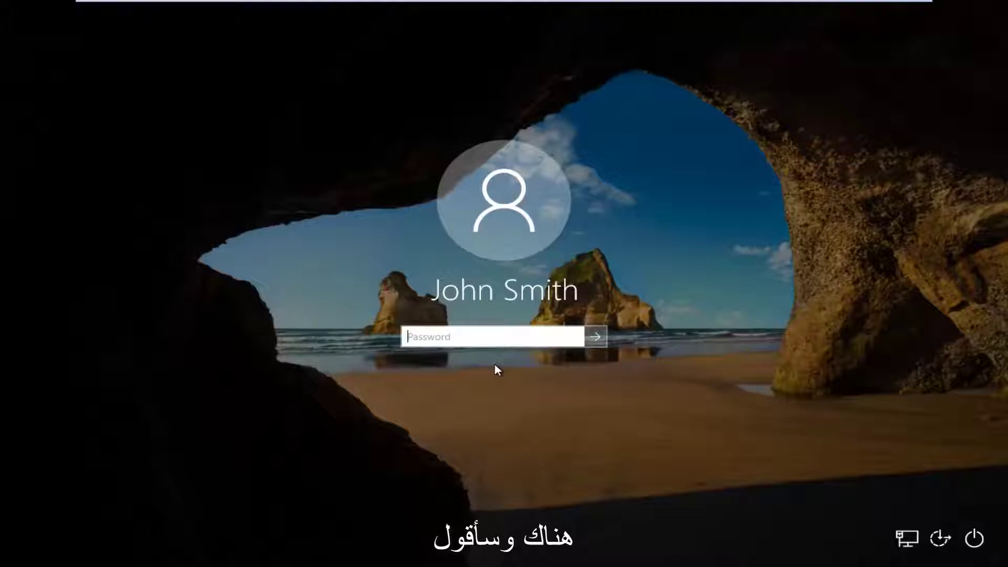
- Dismiss the password prompt to return to the lock screen showing the time and date
key("Escape")
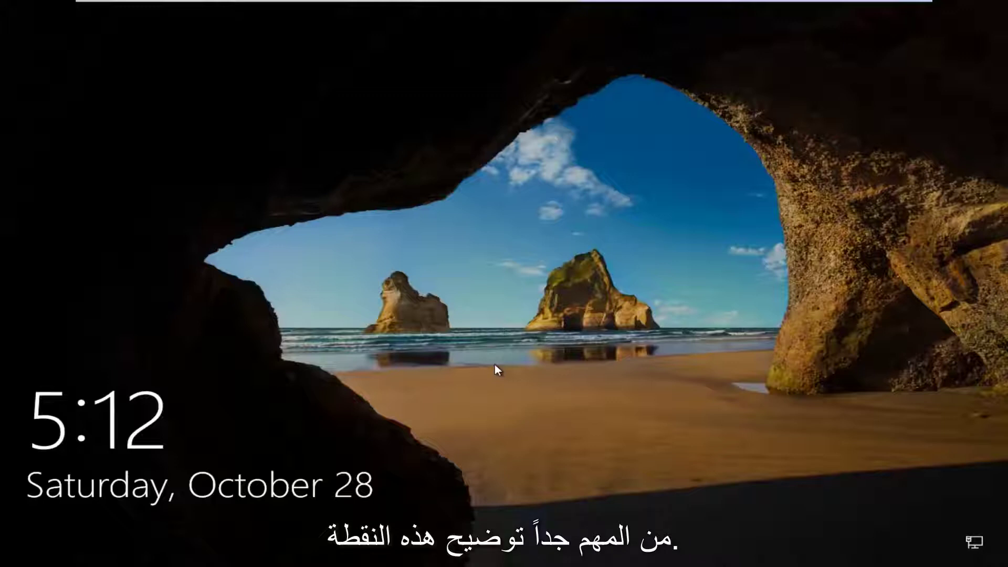
- Sign in from the lock screen by entering the account password, reaching the desktop
left_click(497, 380)
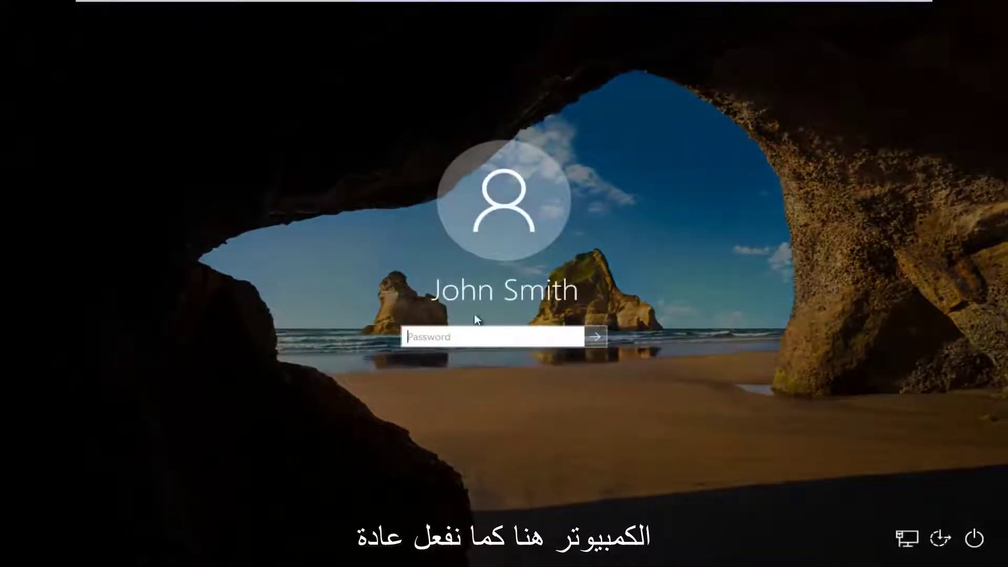
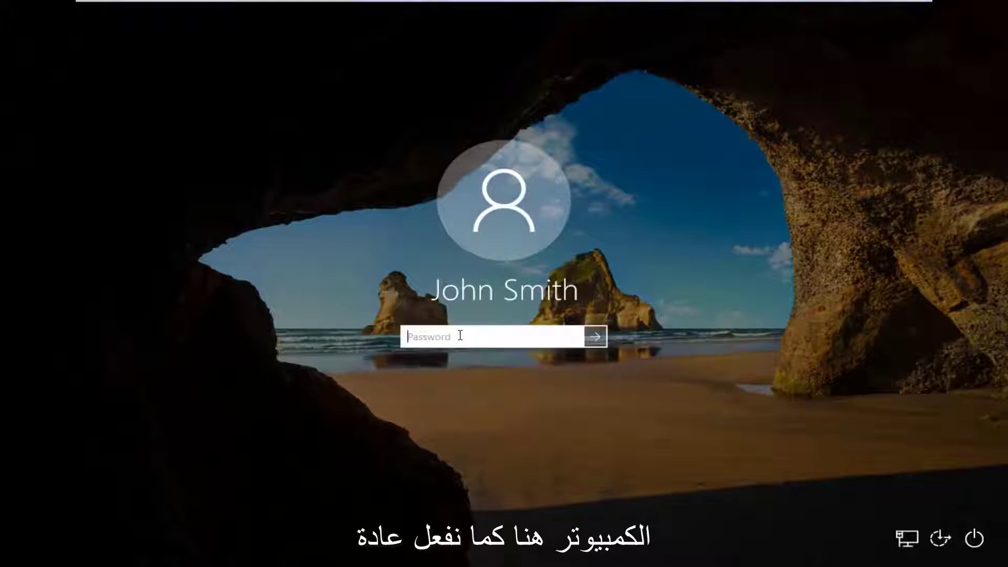
key("Return")
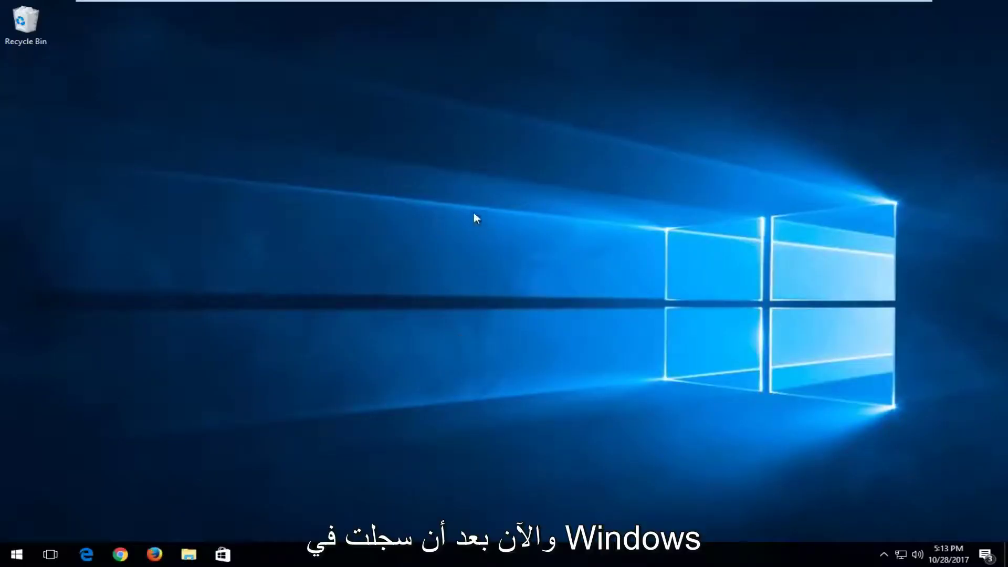
- Search Start for 'user accounts' and launch 'Add, edit, or remove other people'
left_click(11, 561)
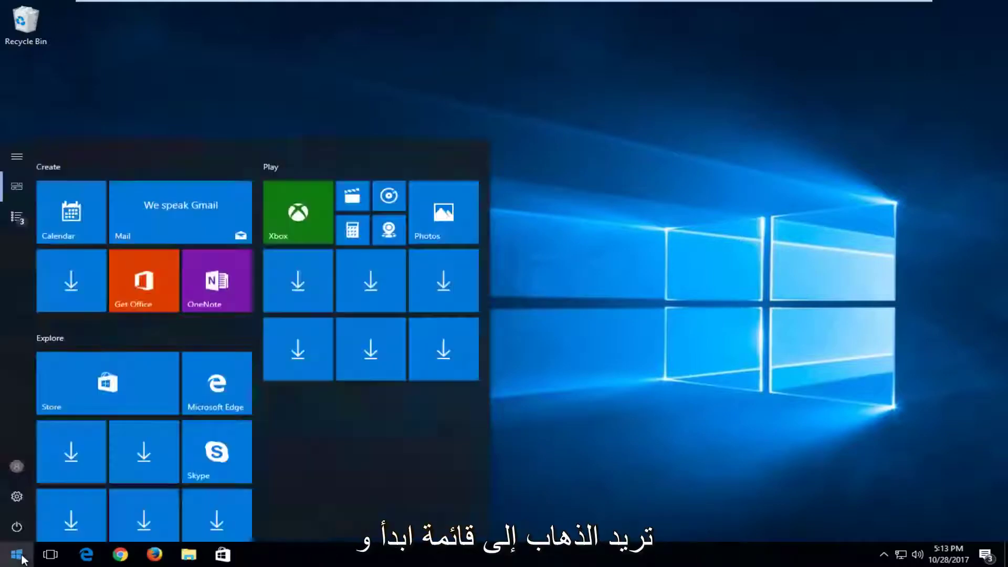
type("u")
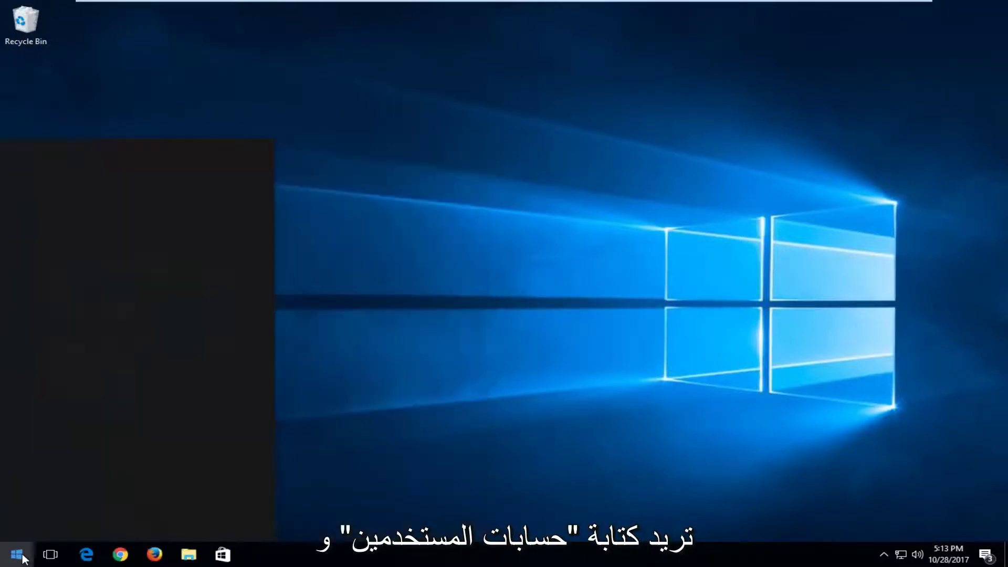
type("ser accounts")
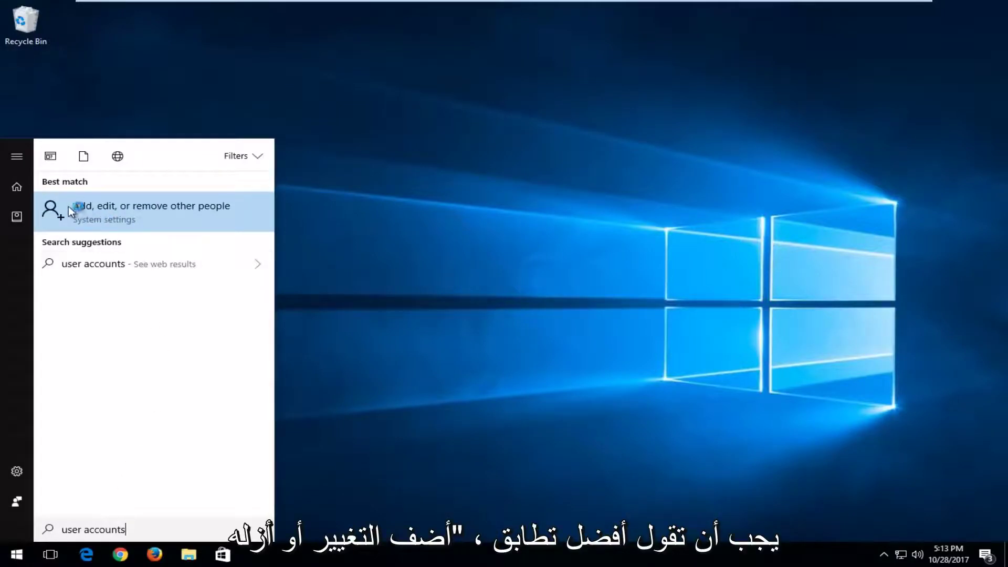
left_click(99, 212)
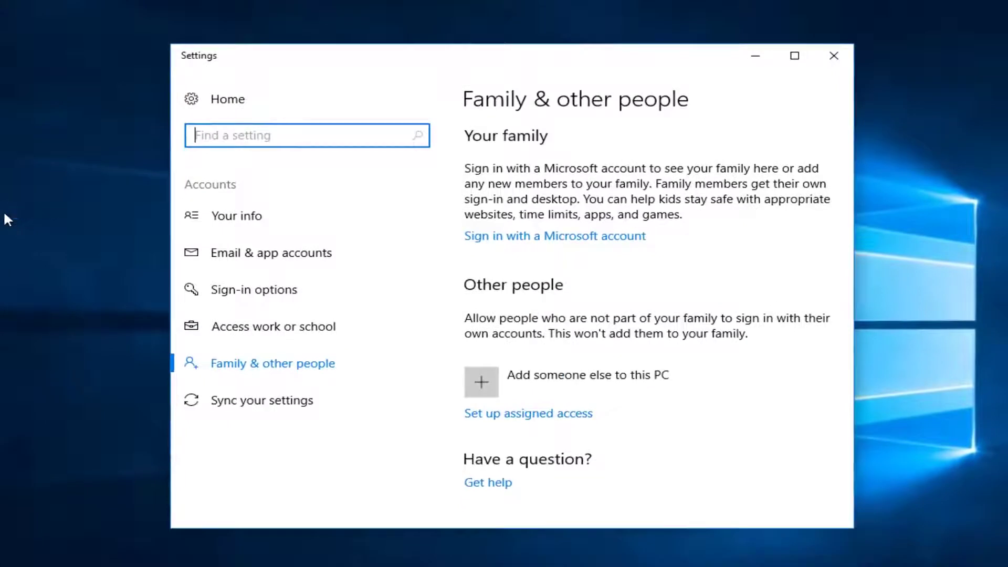
- Scroll through the Family & other people page and dismiss the Game bar tip
scroll(614, 196, "down", 1)
scroll(631, 247, "down", 2)
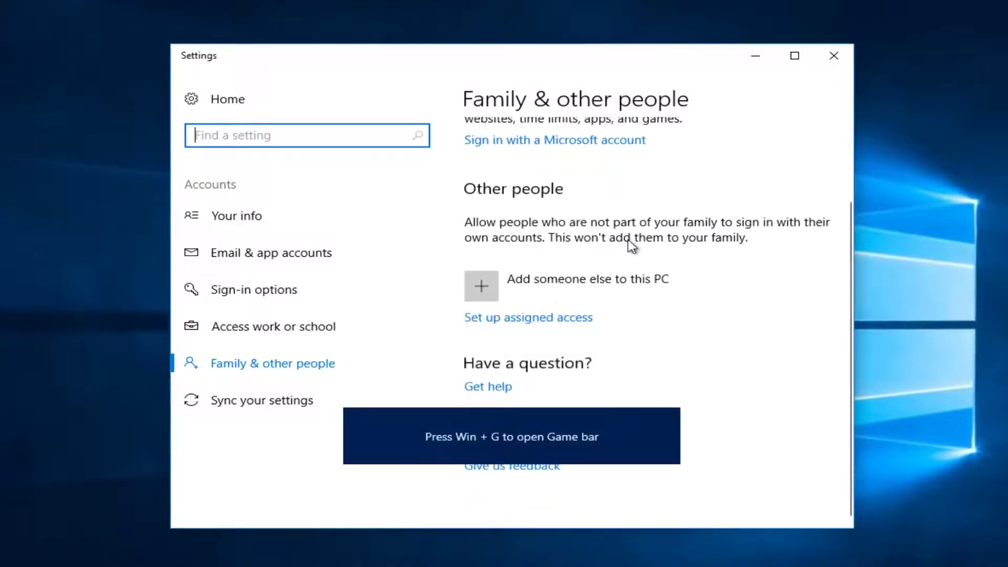
scroll(633, 247, "up", 2)
scroll(630, 251, "down", 2)
scroll(629, 251, "down", 1)
mouse_move(512, 437)
left_click(672, 419)
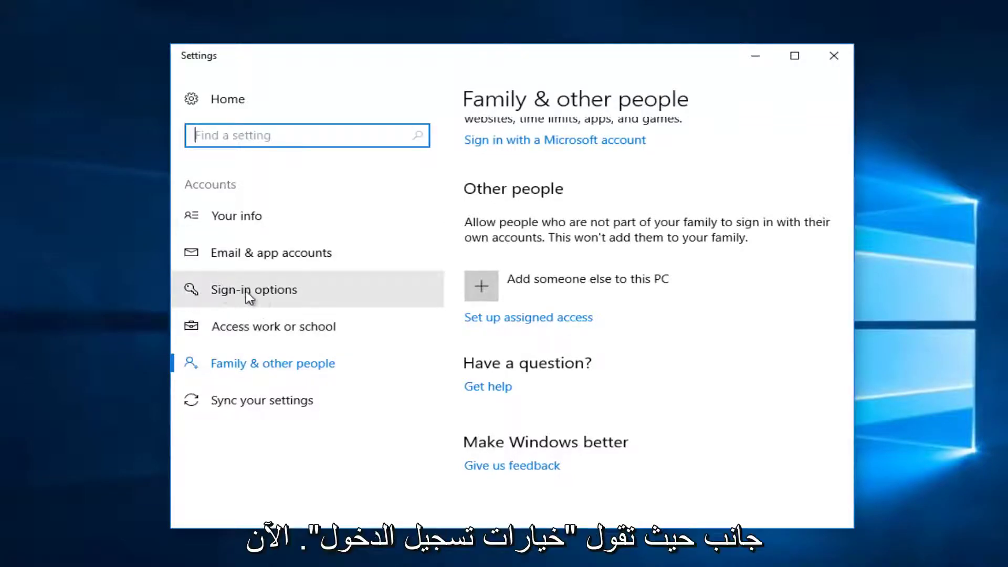
- Under Sign-in options, set Require sign-in to Never and close Settings
left_click(315, 304)
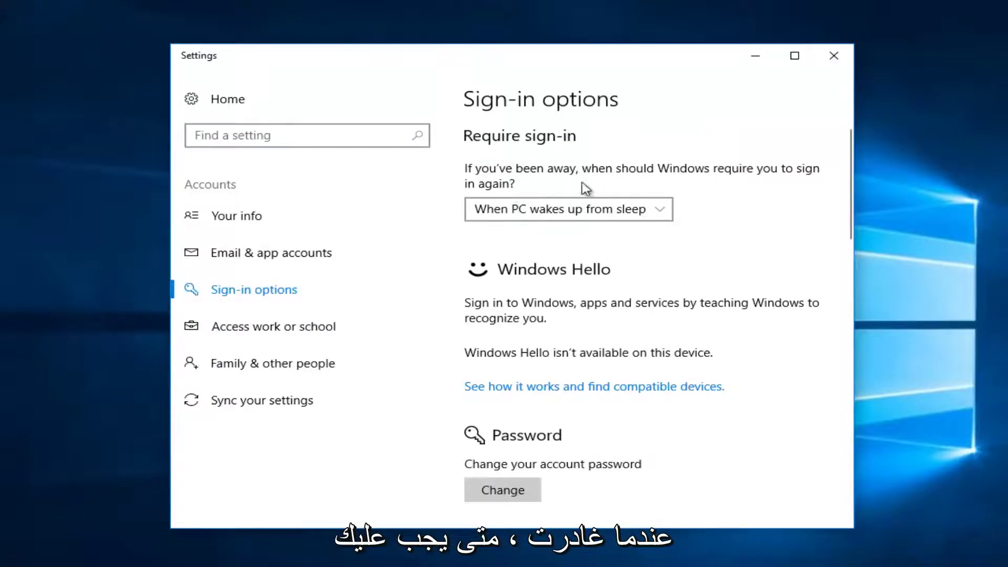
left_click(513, 211)
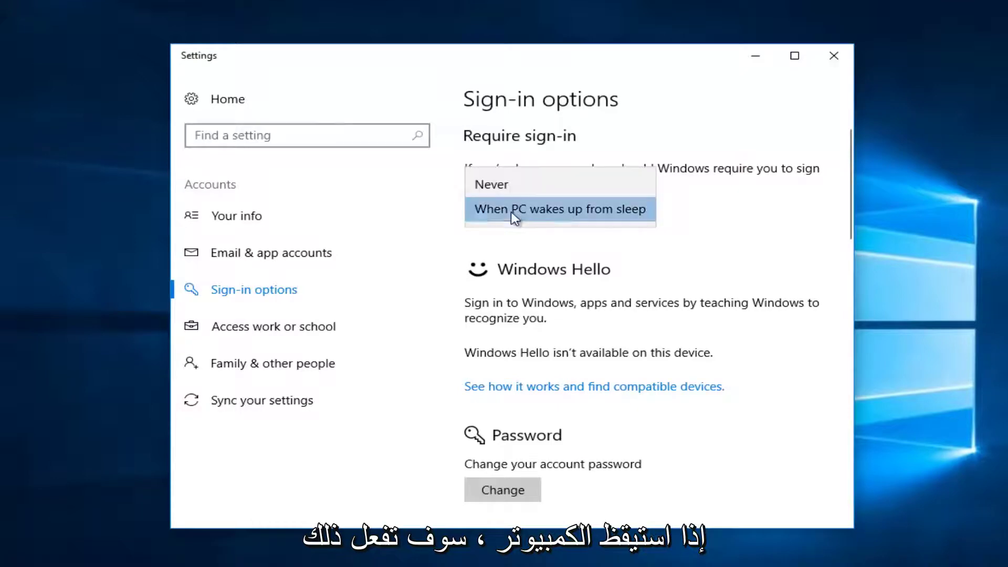
left_click(487, 185)
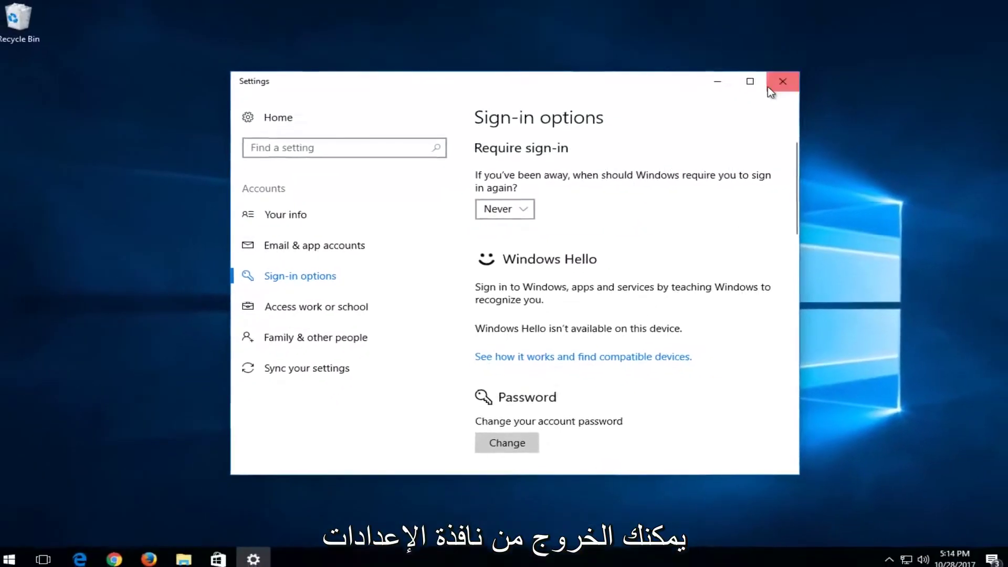
left_click(768, 87)
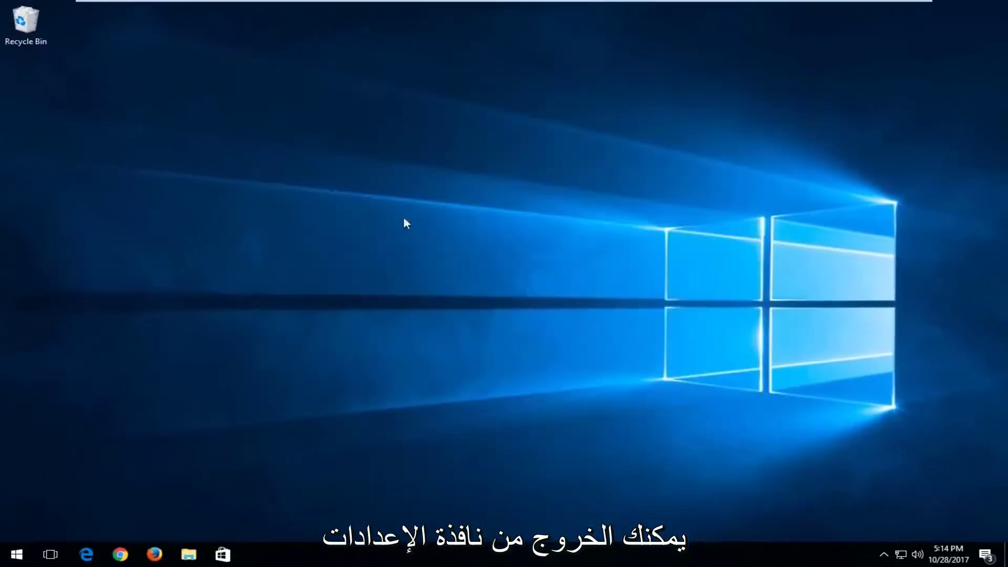
- Search Start for 'netplwiz' and run it to open User Accounts
left_click(5, 561)
type("n")
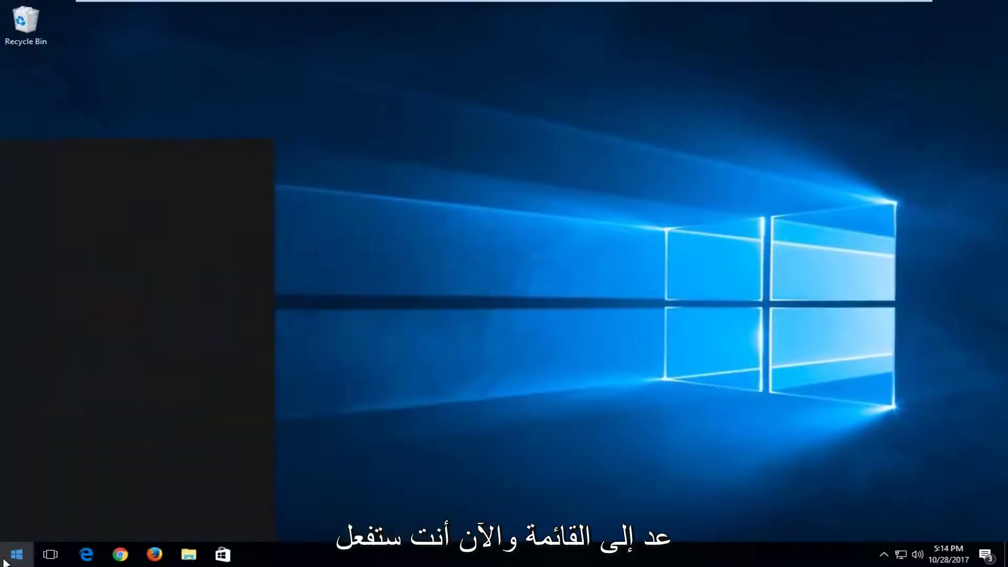
type("et")
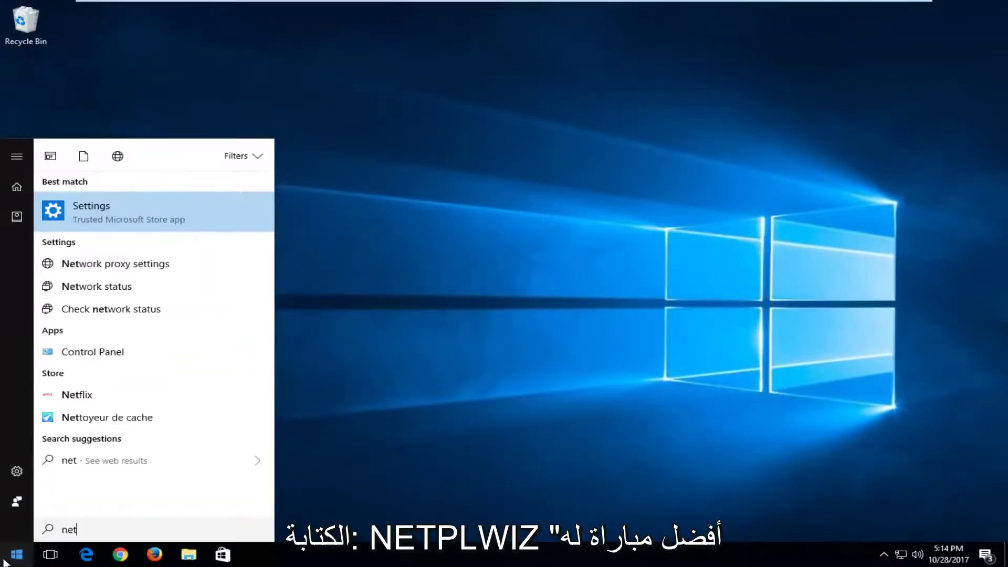
type("plw")
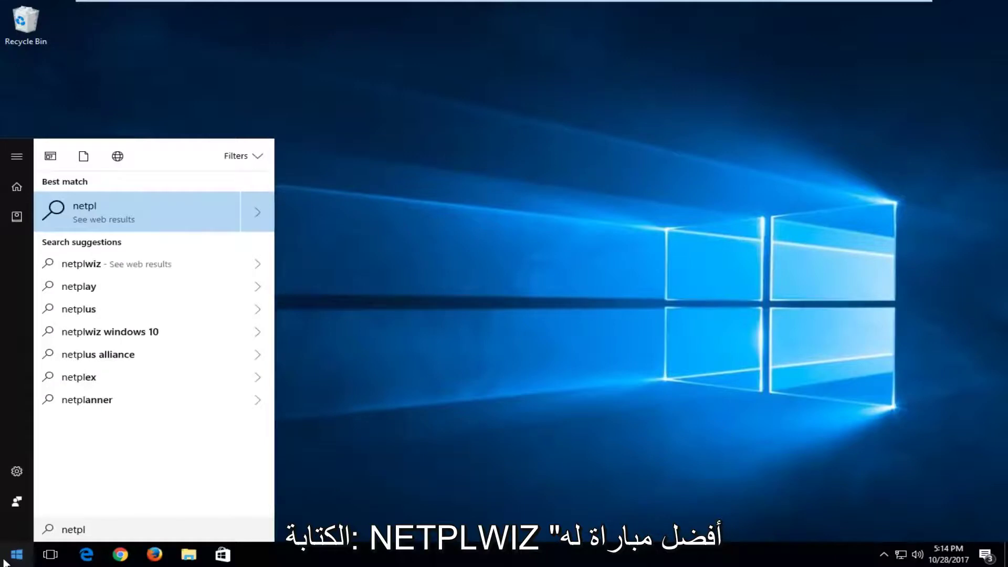
type("iz")
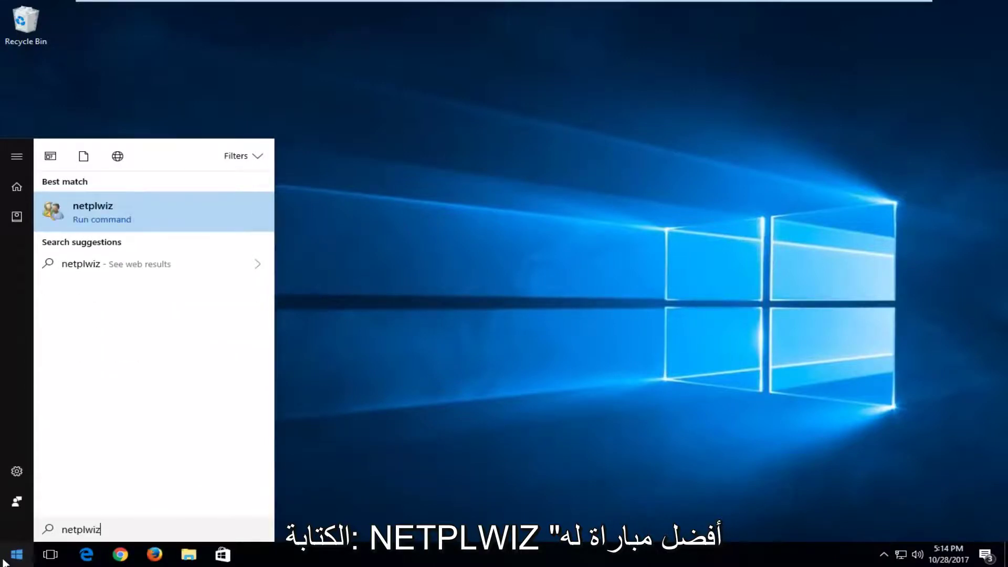
left_click(80, 211)
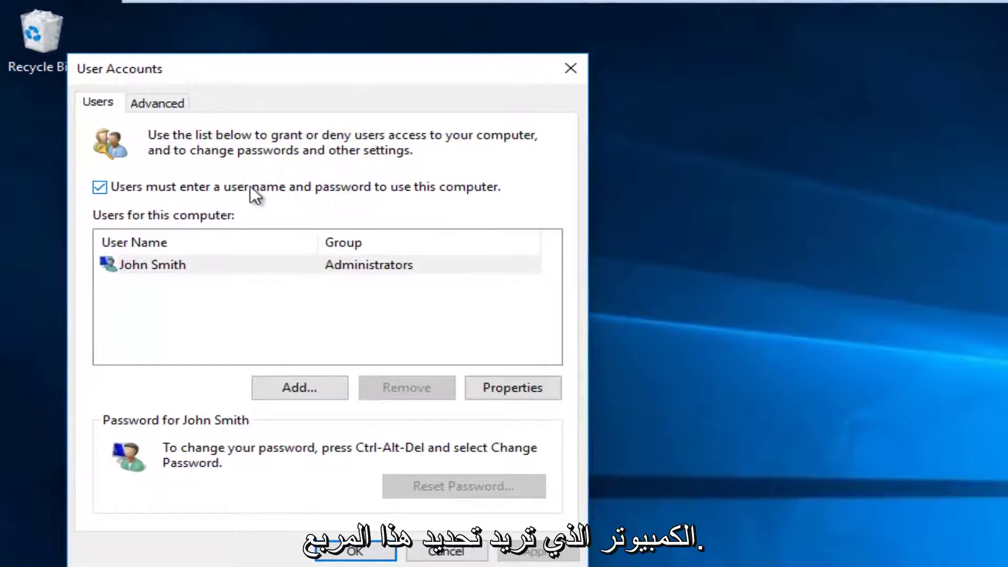
- Uncheck 'Users must enter a user name and password', confirm the auto sign-in password, and save
left_click(101, 188)
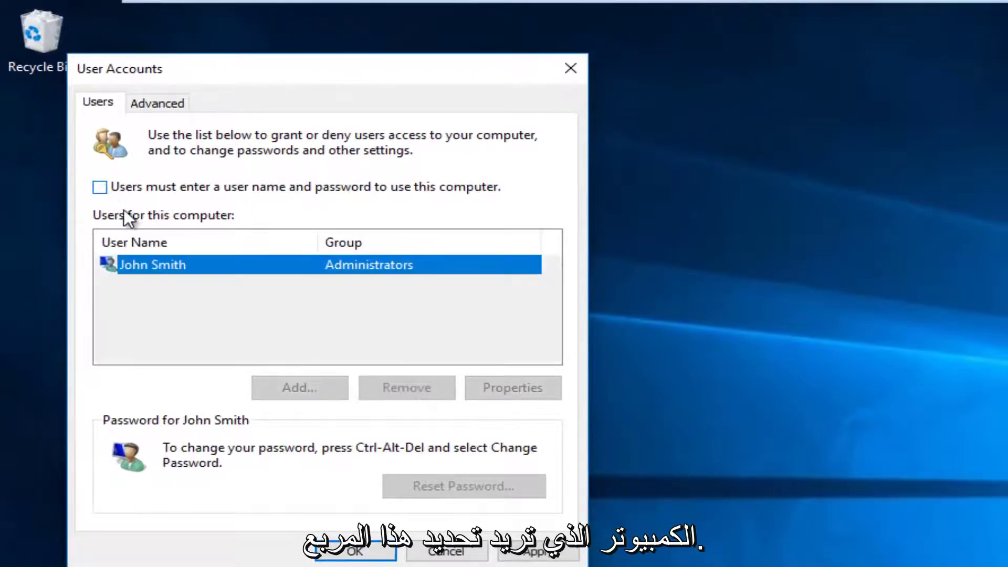
left_click(538, 552)
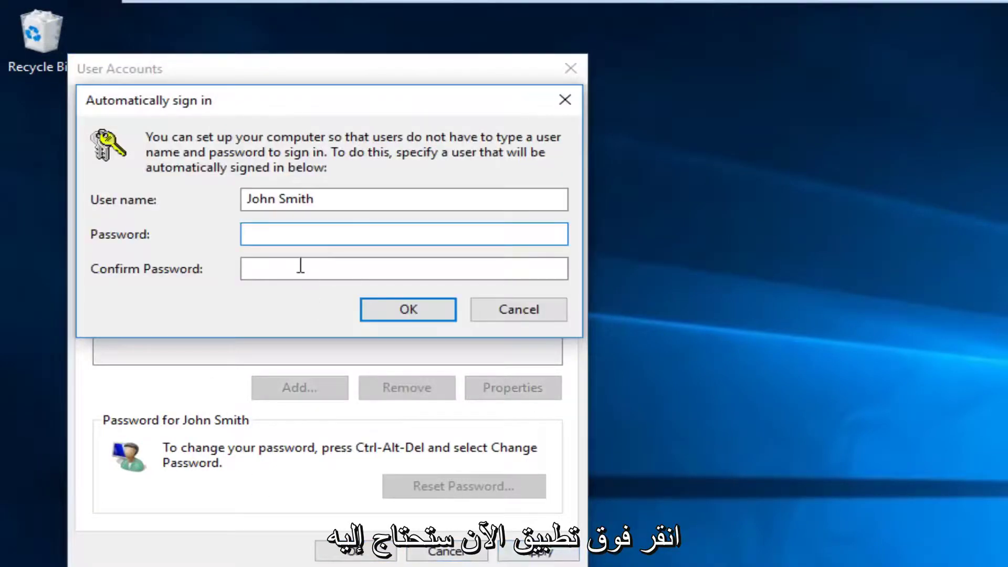
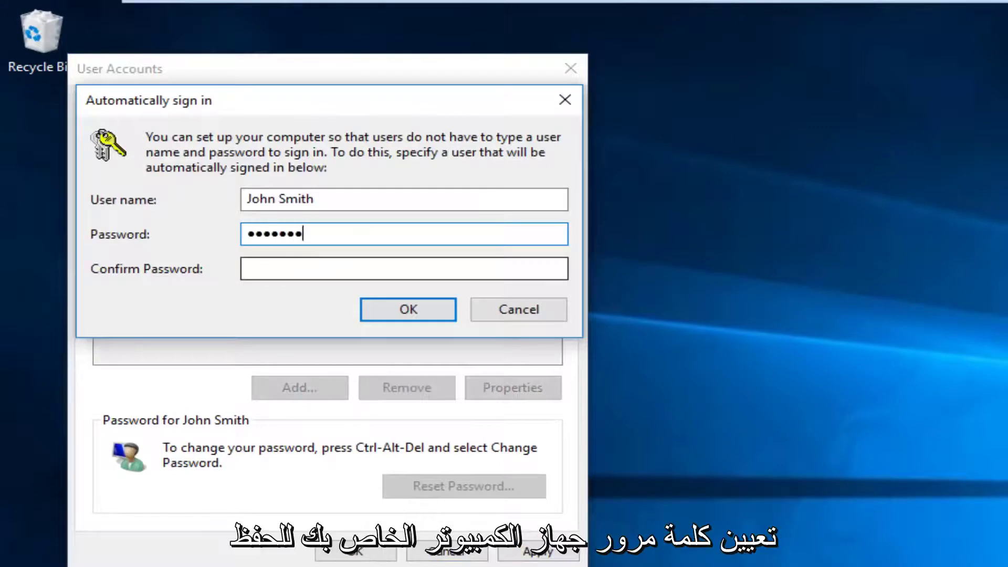
left_click(243, 268)
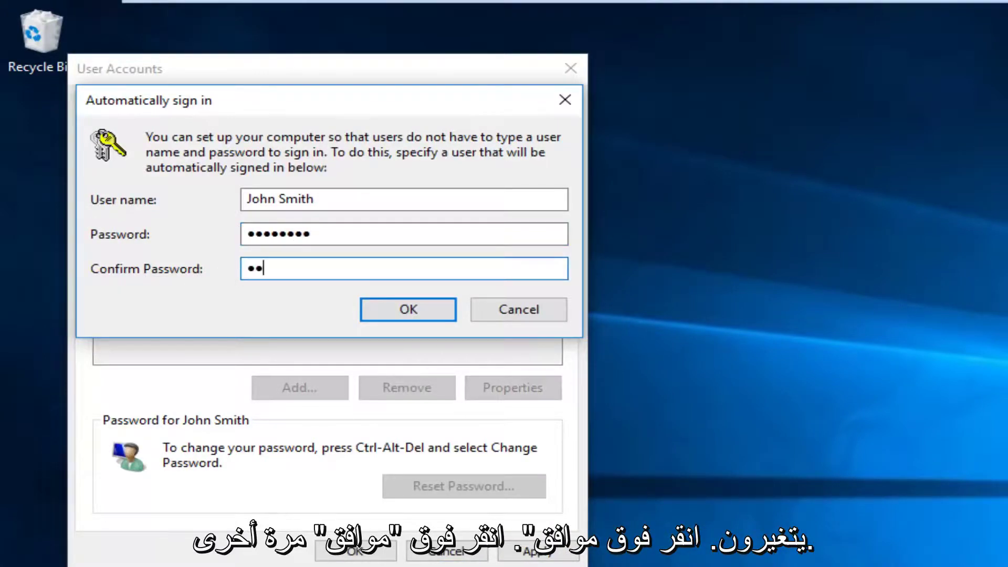
left_click(408, 314)
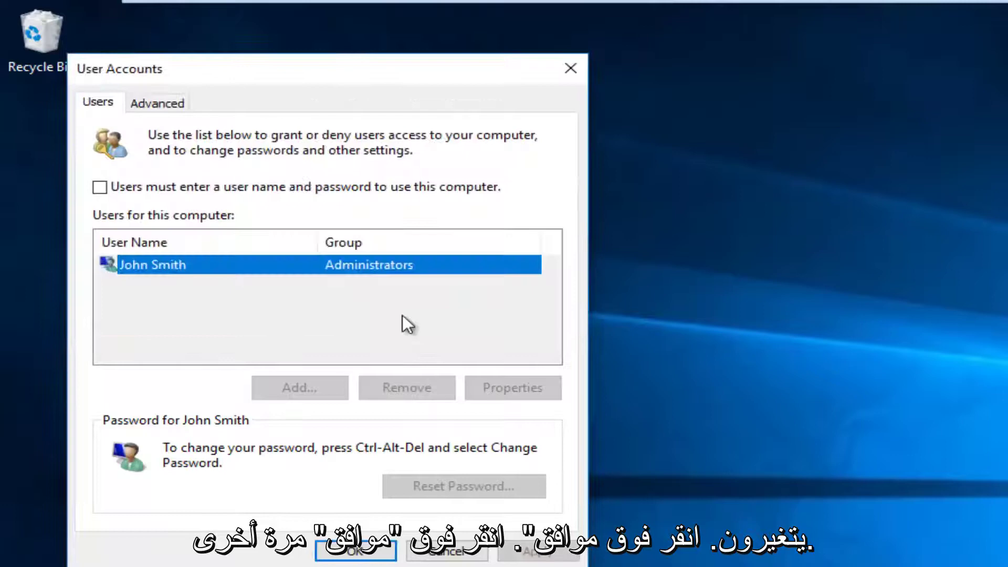
left_click(356, 551)
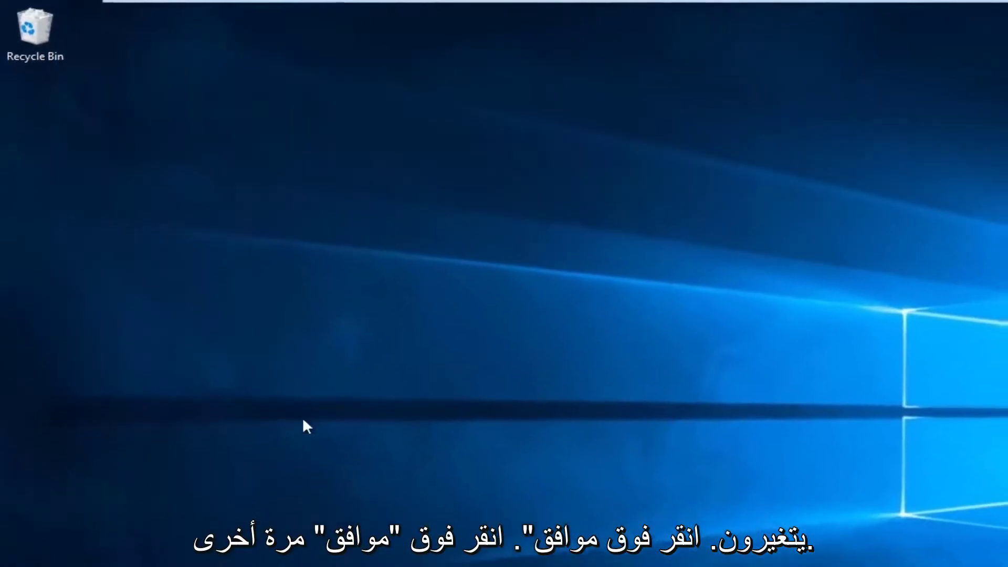
- Restart the computer from the Start menu power options
left_click(13, 566)
left_click(17, 551)
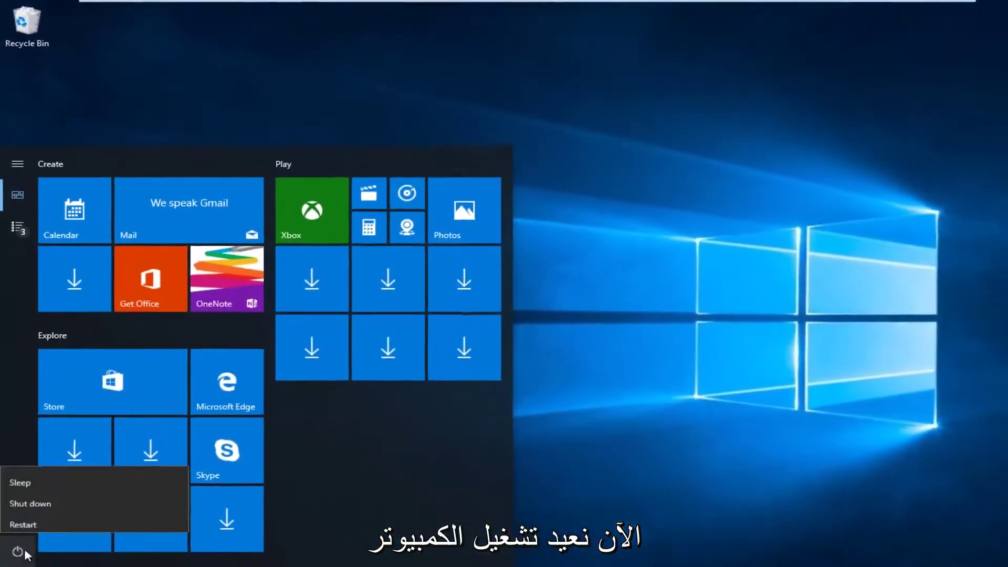
left_click(23, 525)
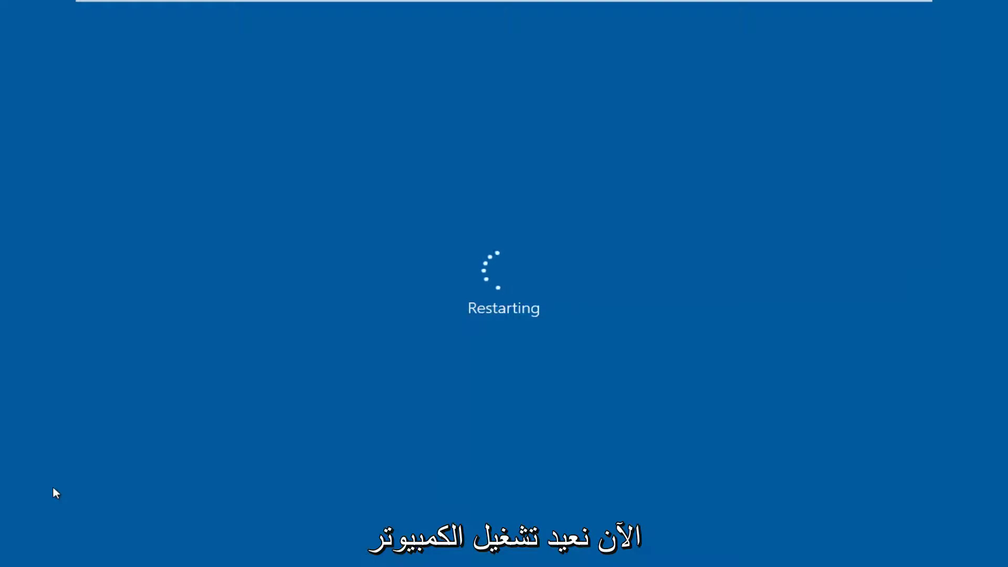